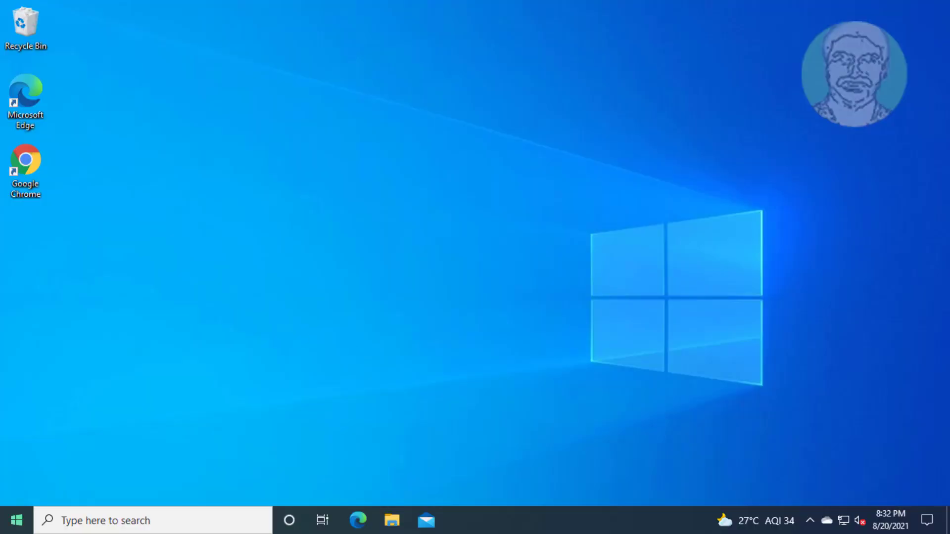
Step: Open the Start menu from the taskbar's Start button
left_click(15, 519)
Step: Go to Settings > Update & Security > Troubleshoot > Additional troubleshooters and expand Playing Audio
left_click(20, 460)
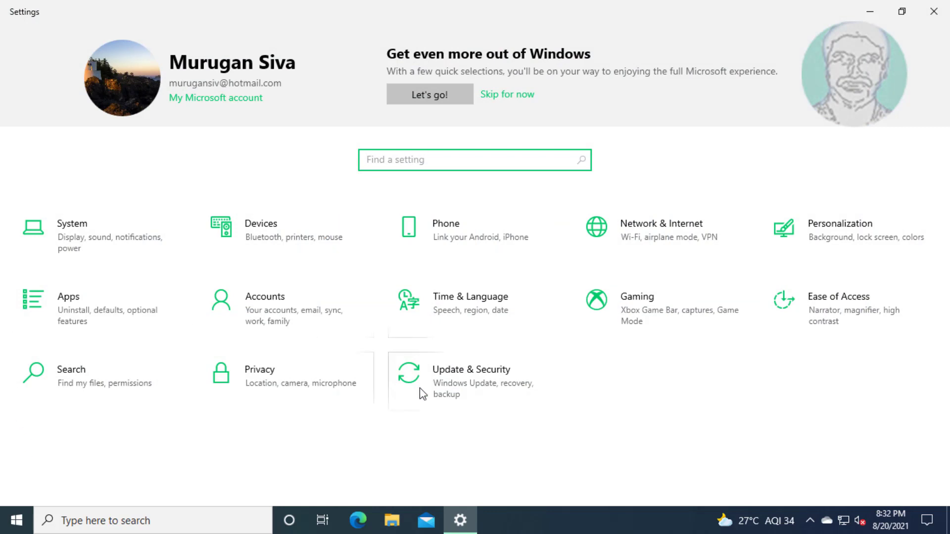
left_click(468, 398)
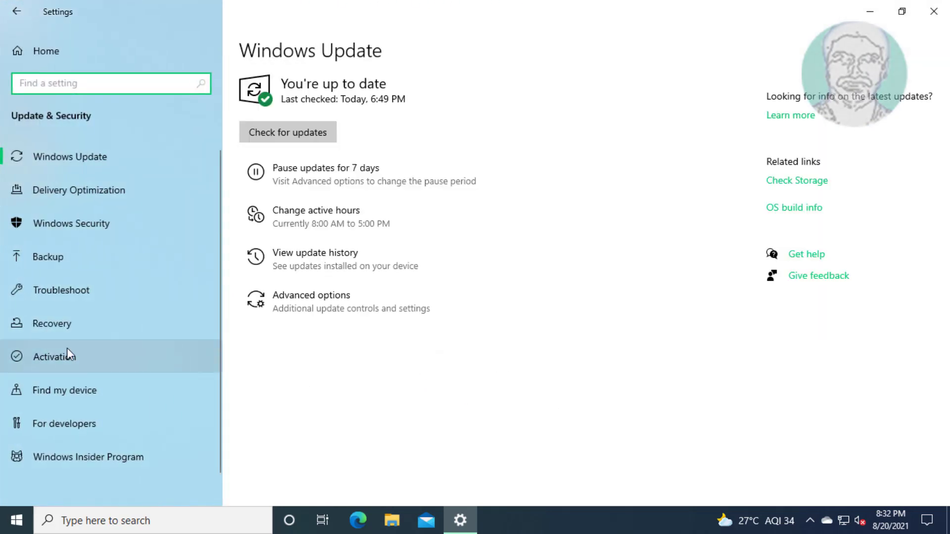
left_click(70, 293)
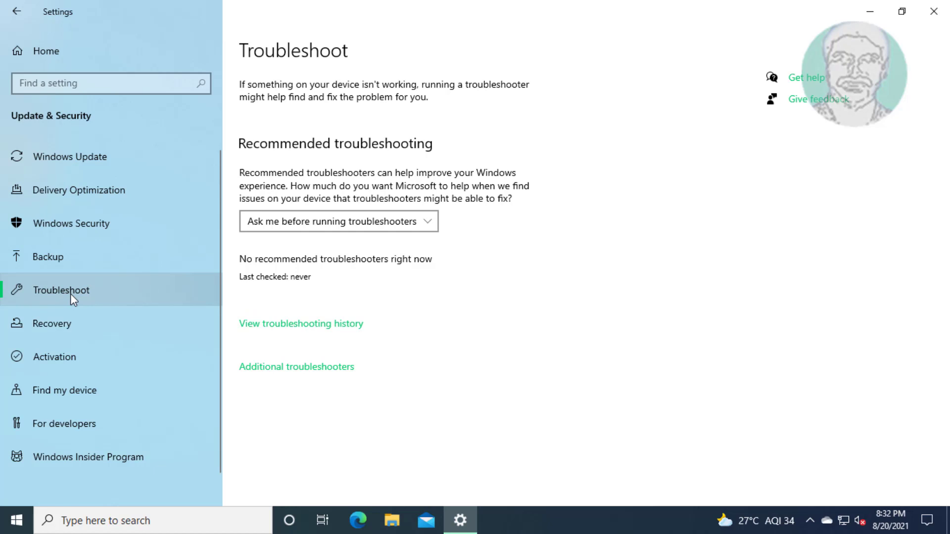
left_click(328, 368)
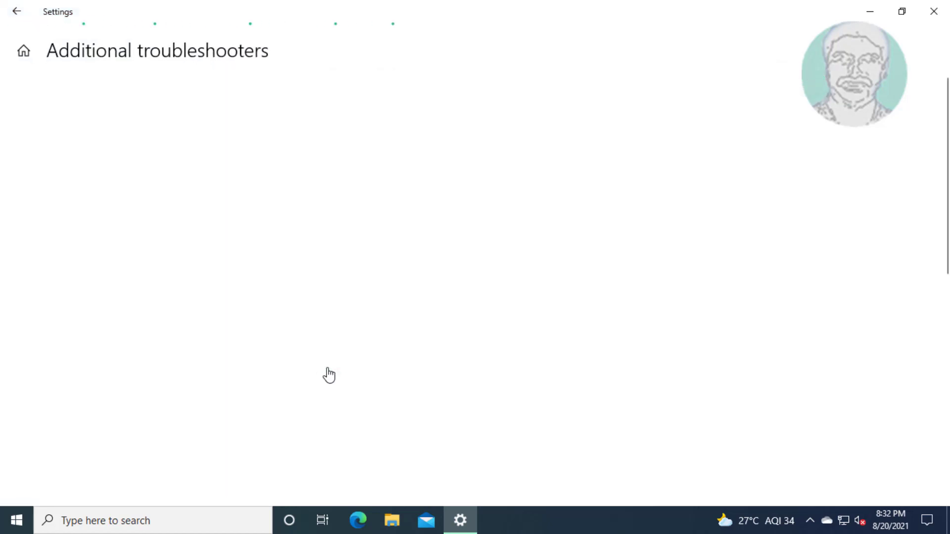
left_click(105, 194)
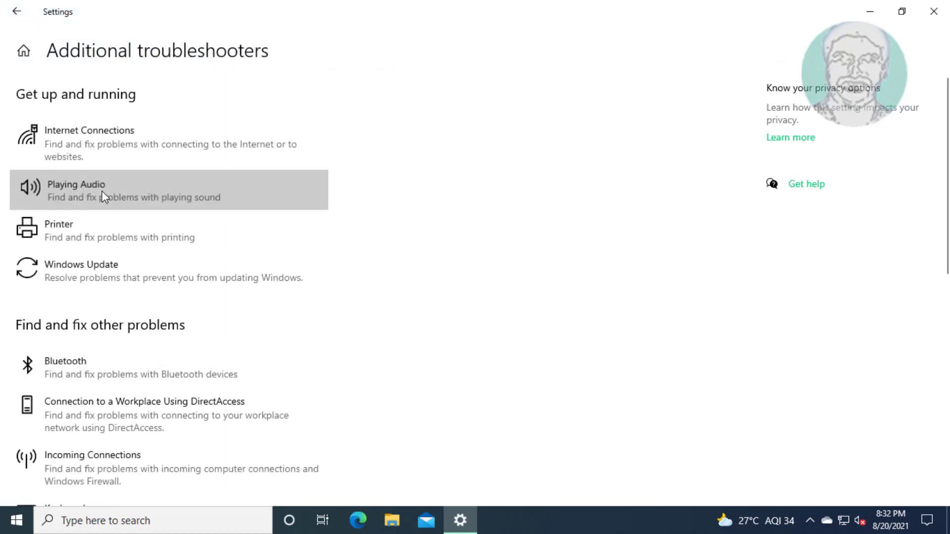
Step: Run the Playing Audio troubleshooter and close it once it finds no problem
left_click(299, 239)
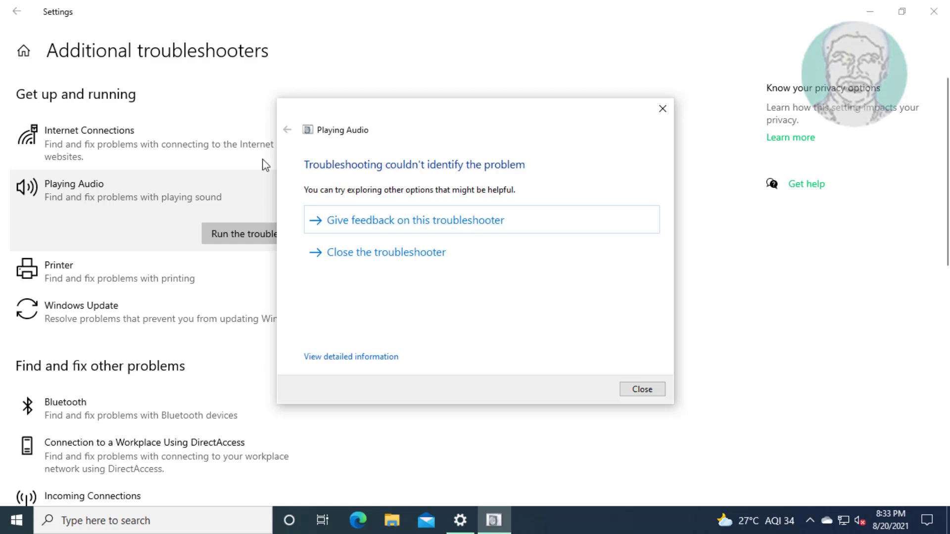
left_click(640, 390)
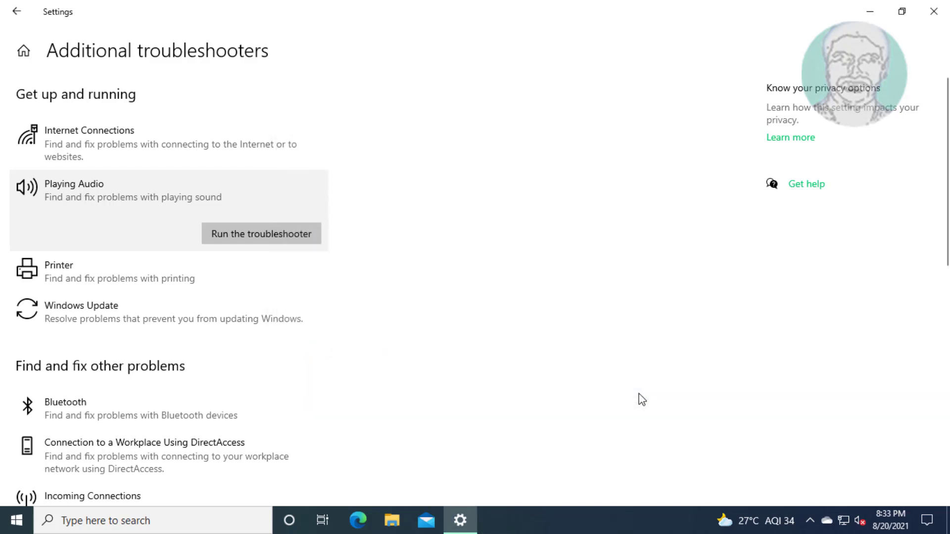
Step: Close Settings and open the Services console by searching 'services'
left_click(933, 11)
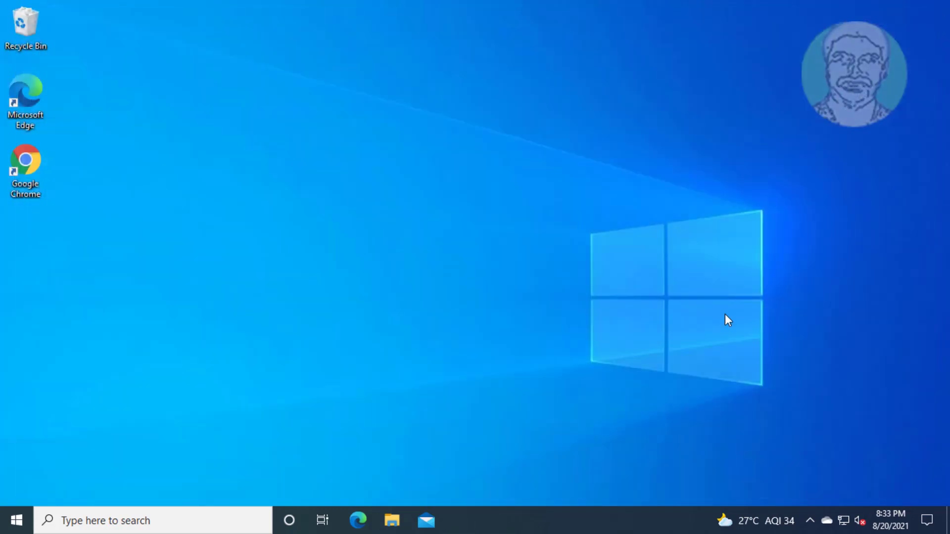
left_click(148, 520)
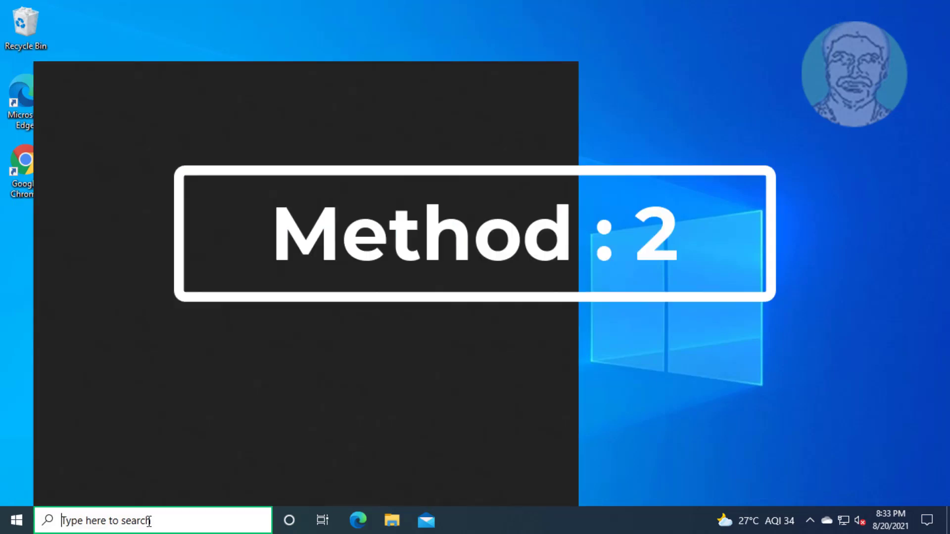
type("services")
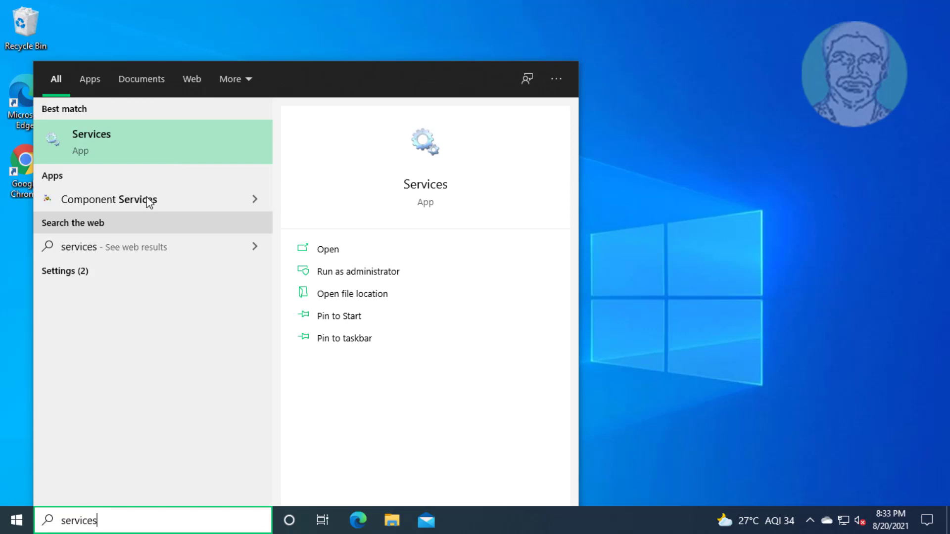
left_click(103, 137)
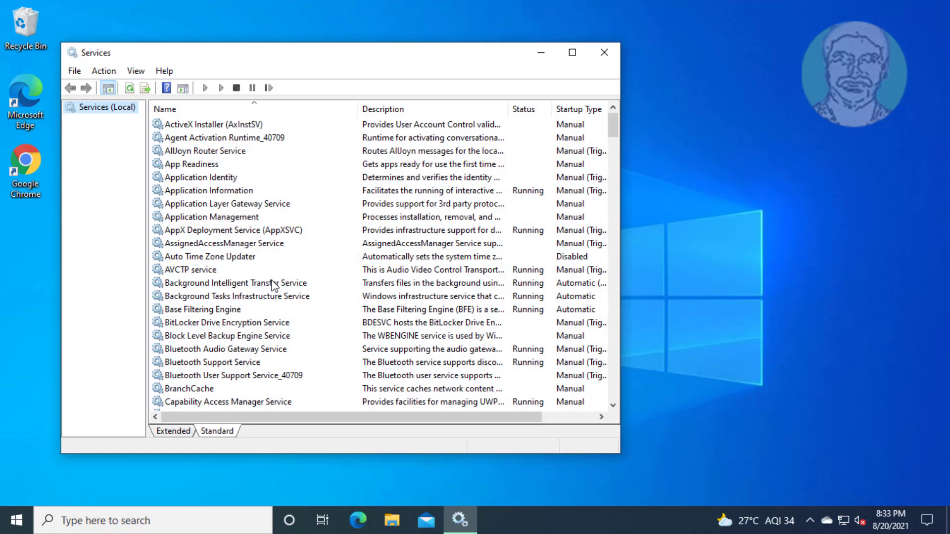
Step: Jump to the W entries in the services list and select Windows Audio
left_click(259, 275)
key("w")
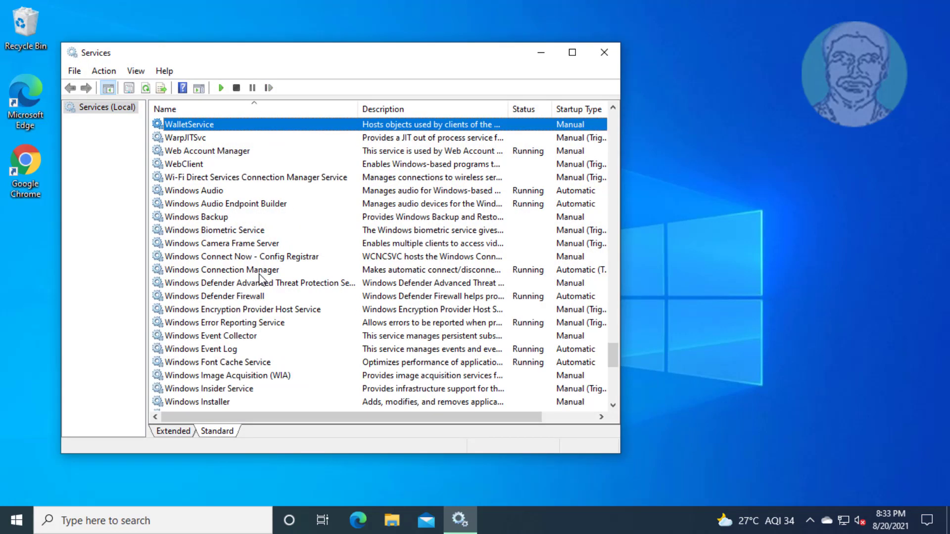
left_click(215, 194)
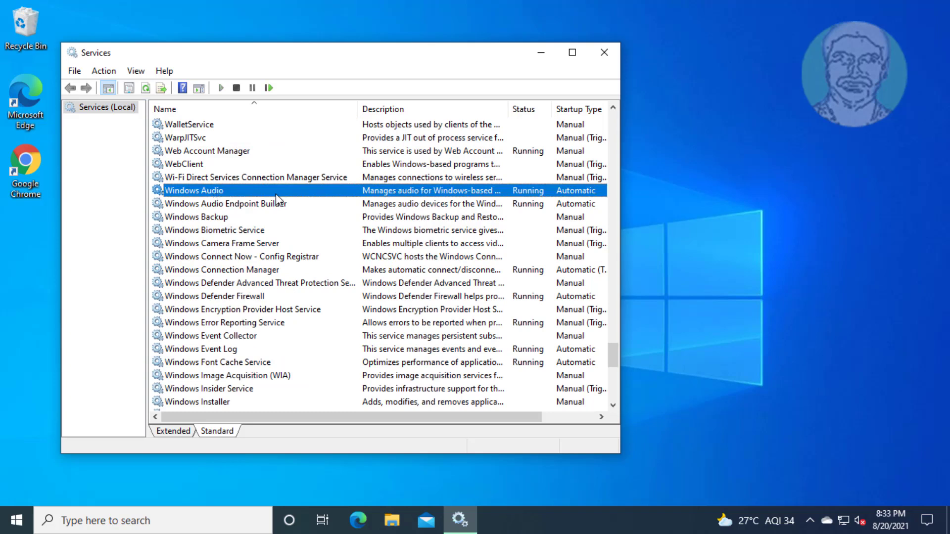
Step: Set the Windows Audio startup type to Automatic, apply it, and close Services
double_click(215, 193)
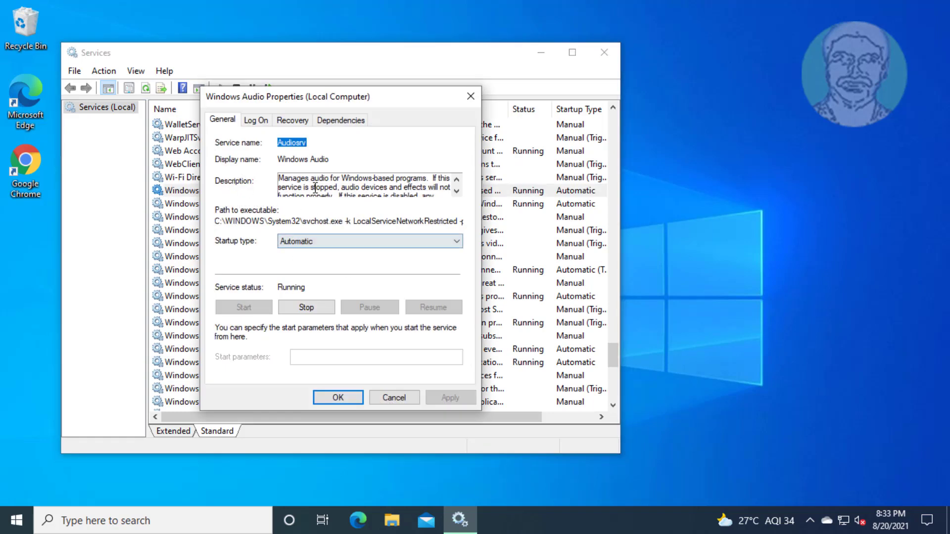
left_click(344, 235)
left_click(315, 262)
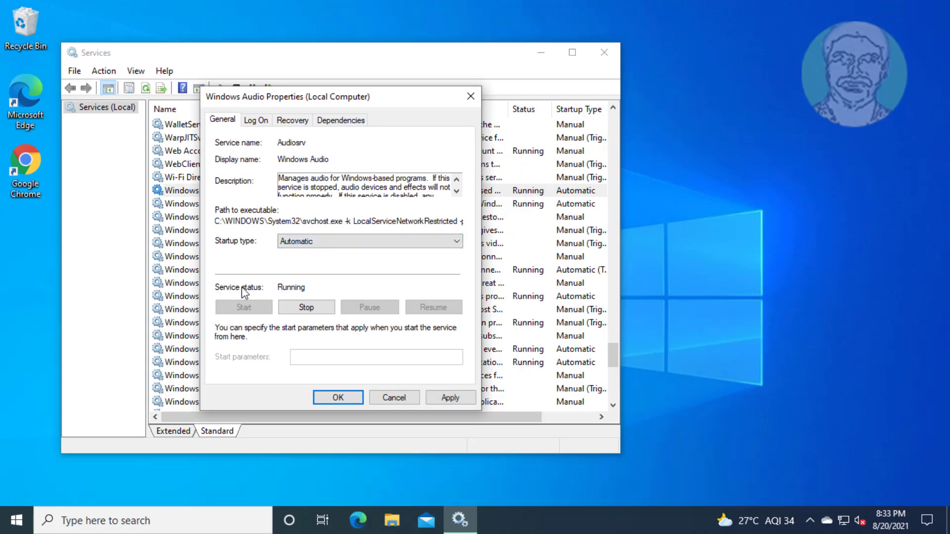
left_click(452, 400)
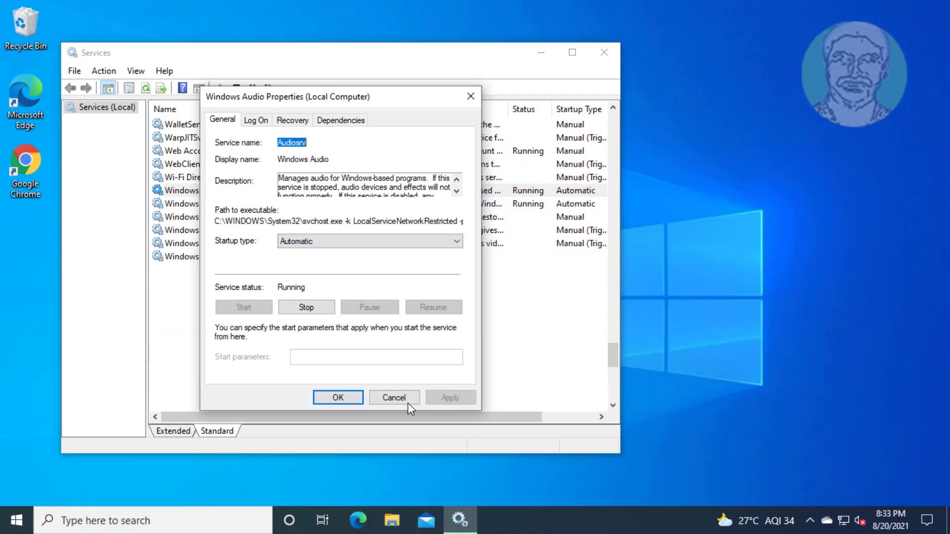
left_click(338, 397)
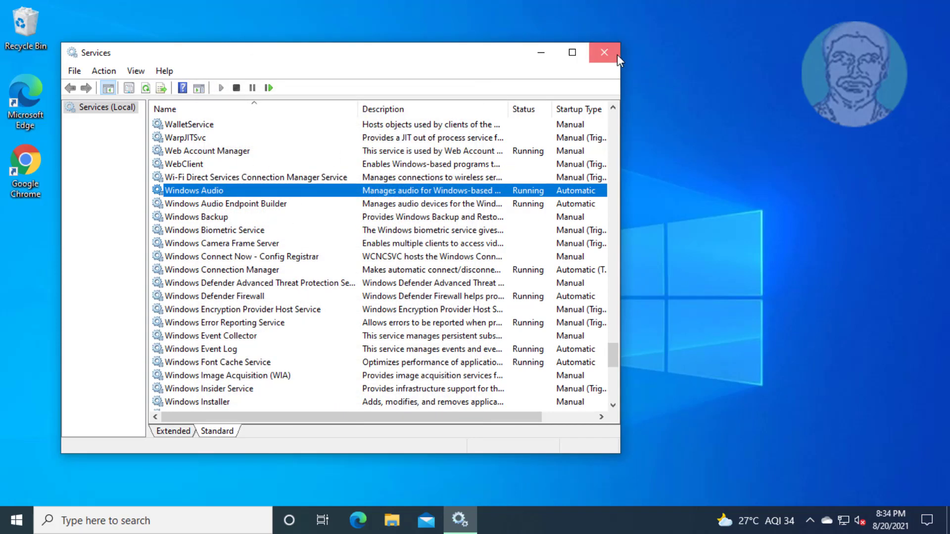
key("alt+F4")
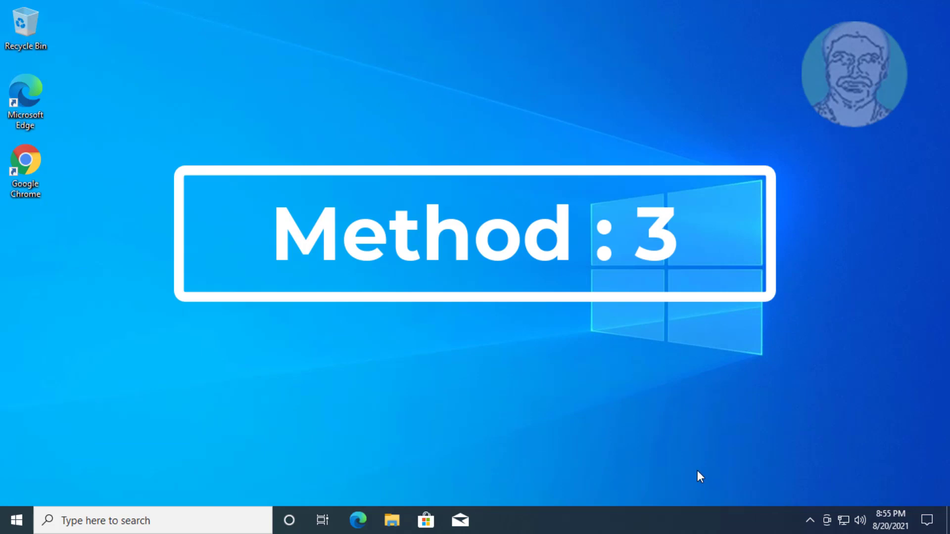
Step: Search 'control panel' in the taskbar and open Control Panel
left_click(147, 520)
type("c")
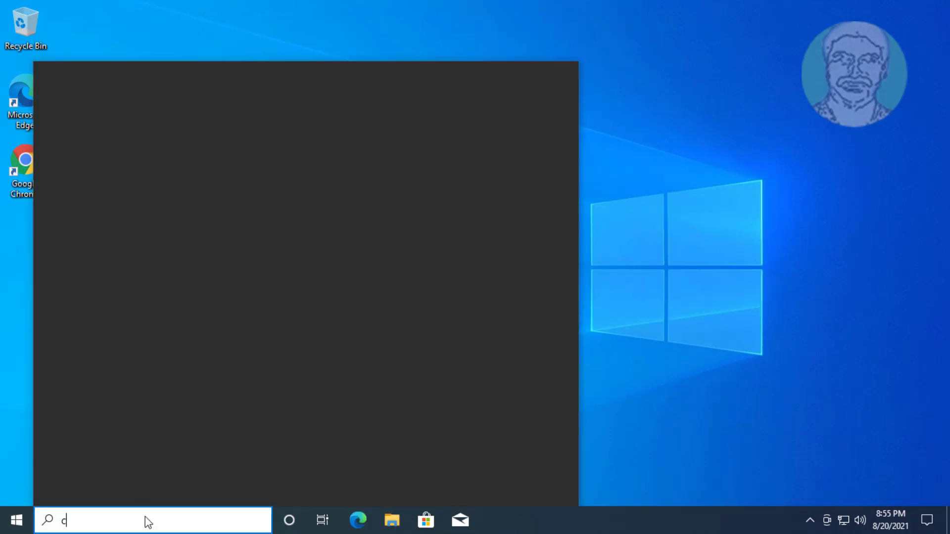
type("ontrol ")
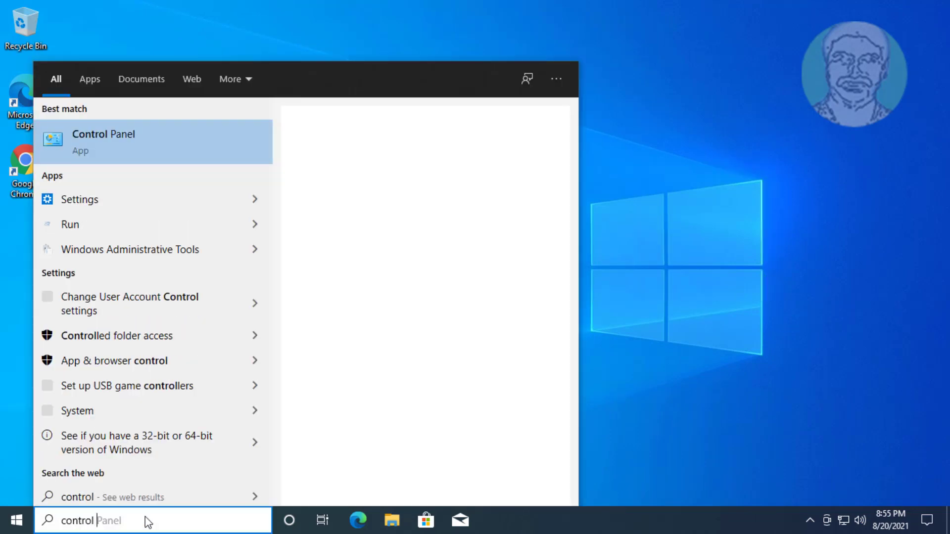
type("panel")
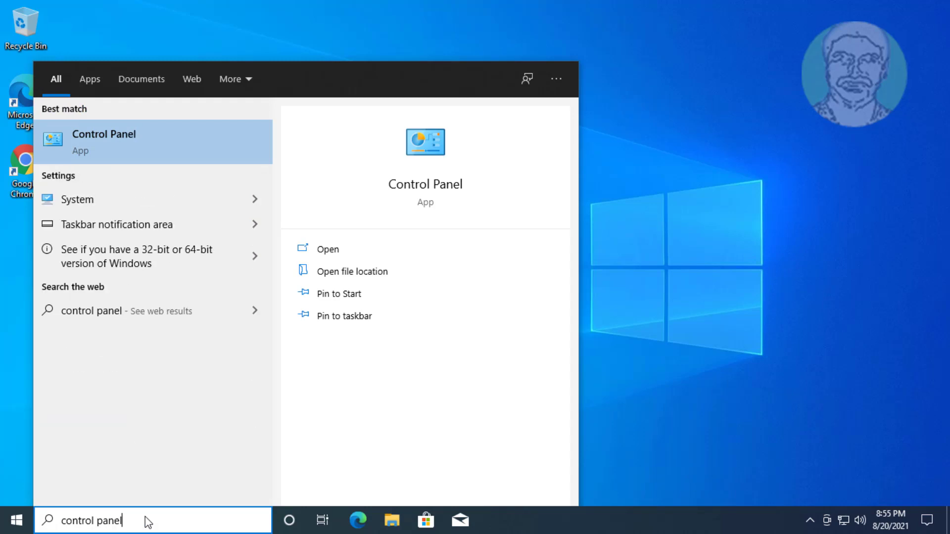
left_click(148, 137)
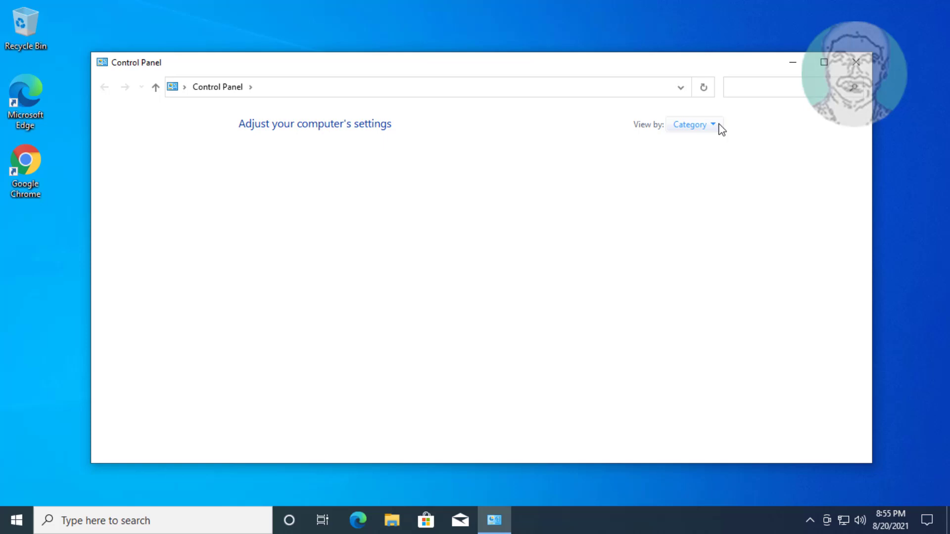
Step: Switch Control Panel to Small icons view and open Sound
left_click(717, 127)
left_click(720, 180)
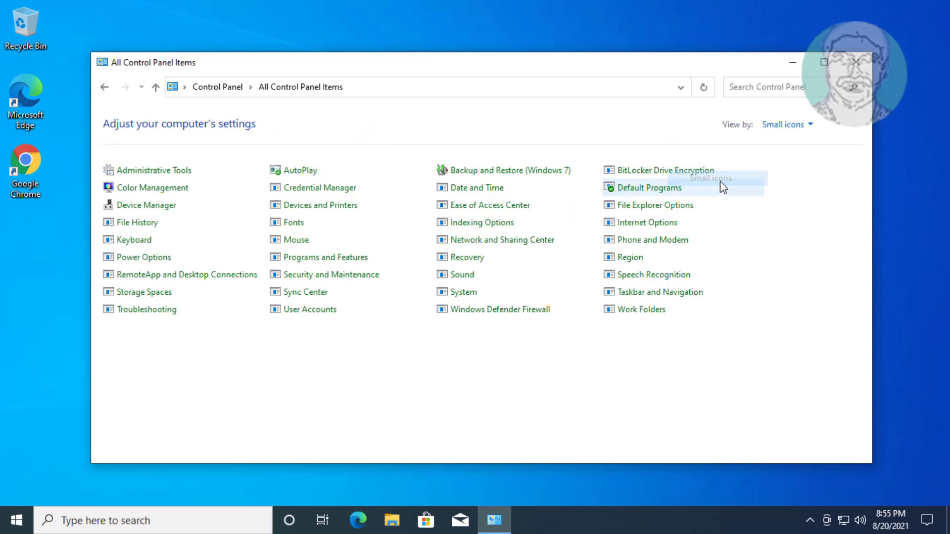
left_click(456, 280)
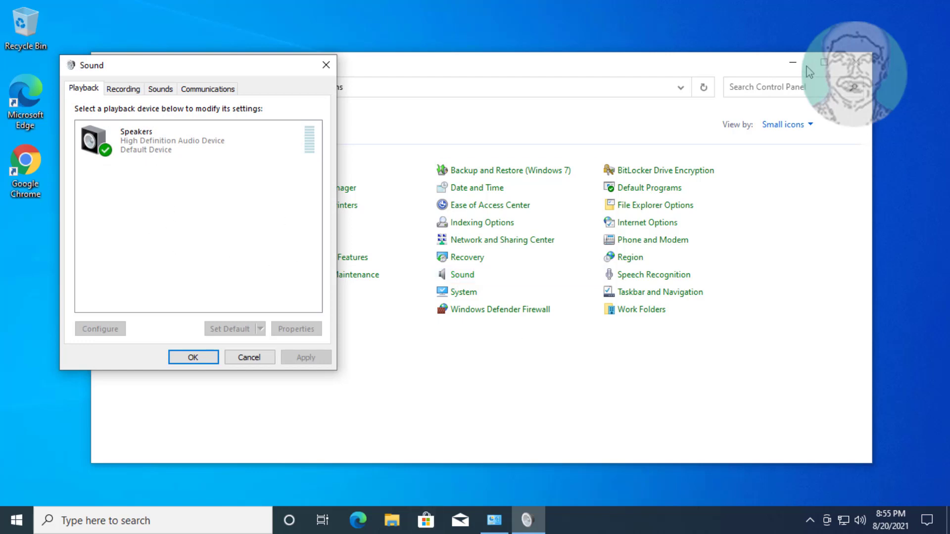
Step: Close Control Panel and open the properties of the Speakers playback device
left_click(860, 63)
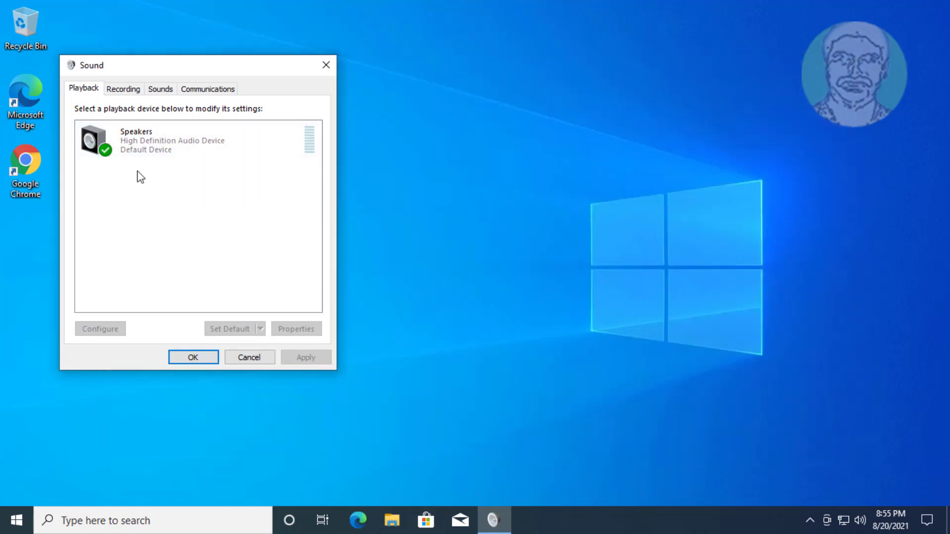
left_click(127, 149)
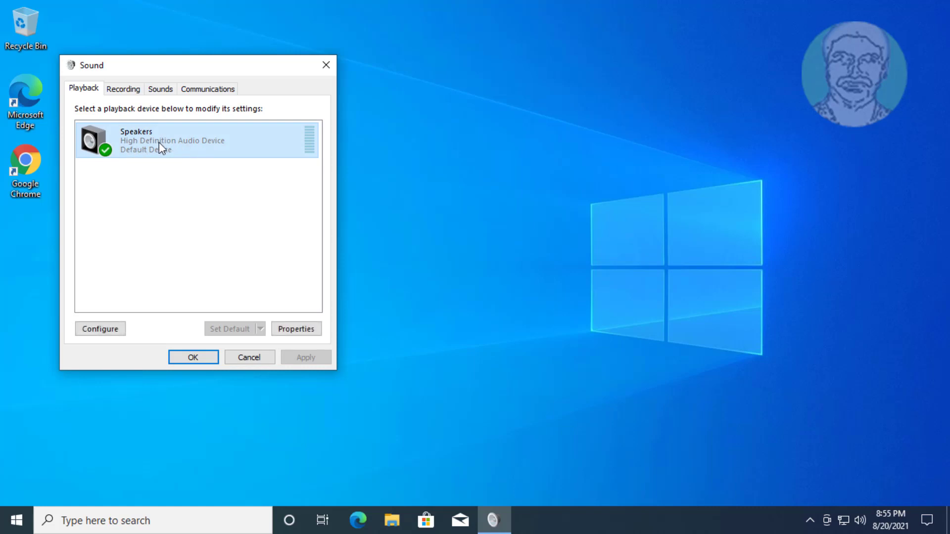
right_click(167, 175)
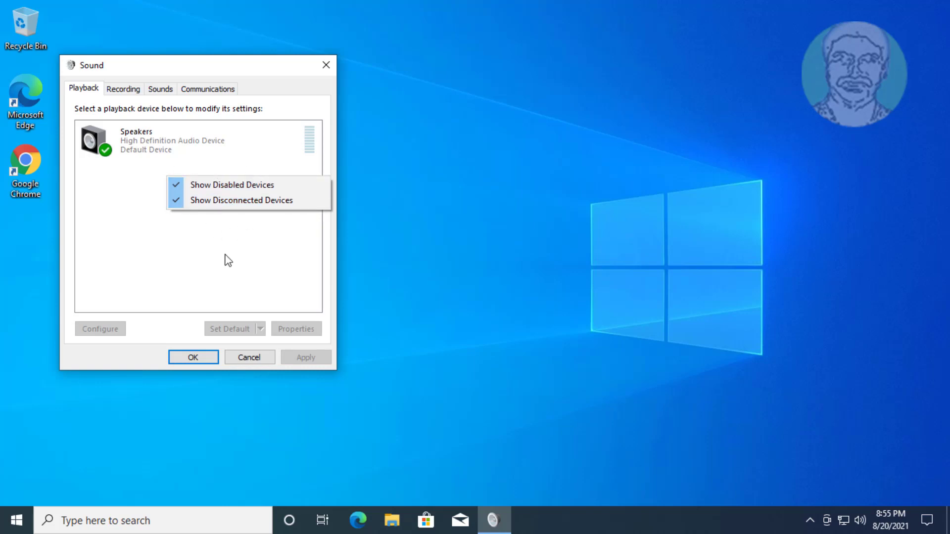
left_click(182, 211)
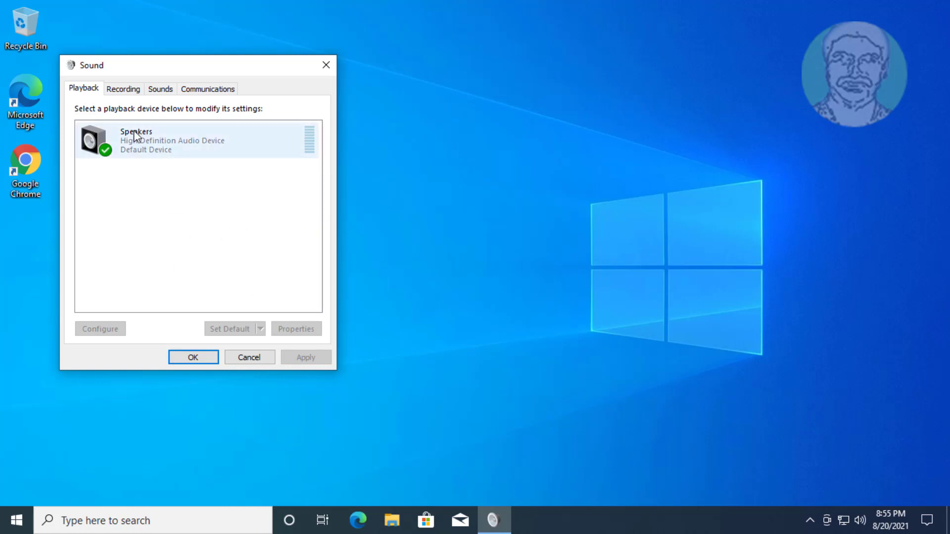
left_click(150, 137)
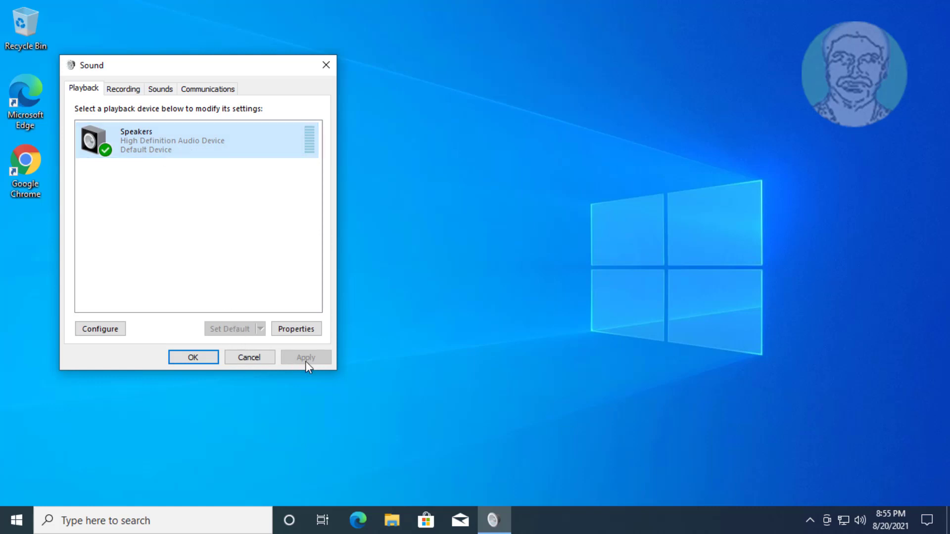
left_click(305, 330)
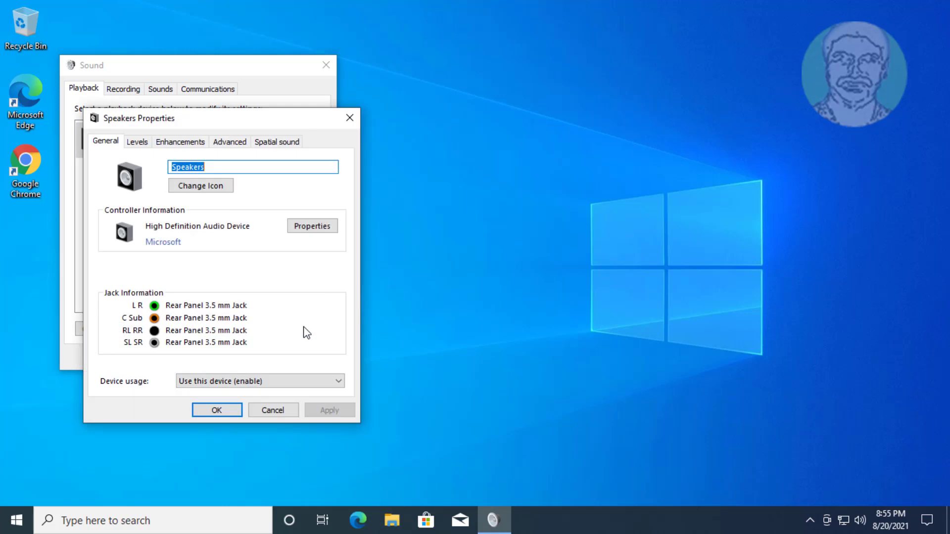
Step: On the Enhancements tab, tick Disable all enhancements, apply, and confirm with OK
left_click(180, 143)
left_click(108, 200)
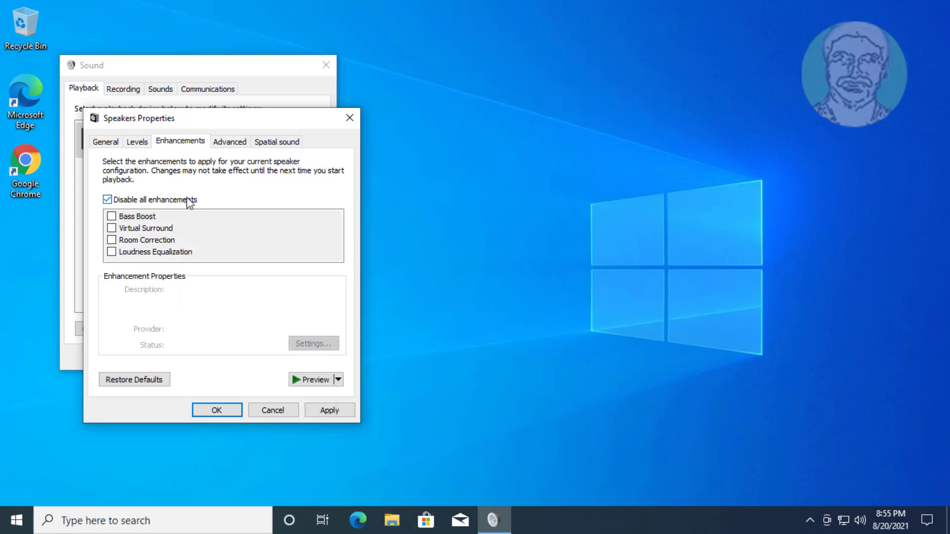
left_click(345, 413)
left_click(217, 410)
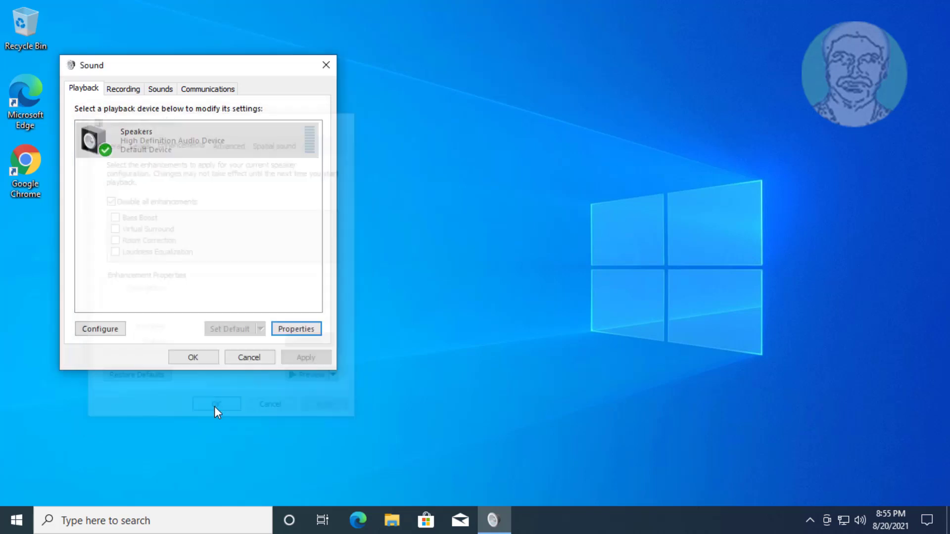
Step: Set communications activity to Do nothing, apply it, and close the Sound dialog
left_click(216, 90)
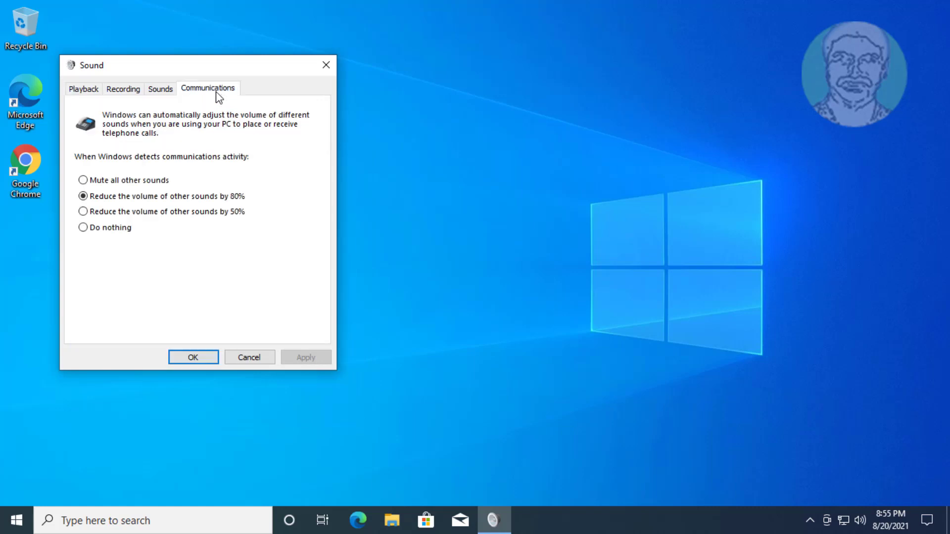
left_click(91, 232)
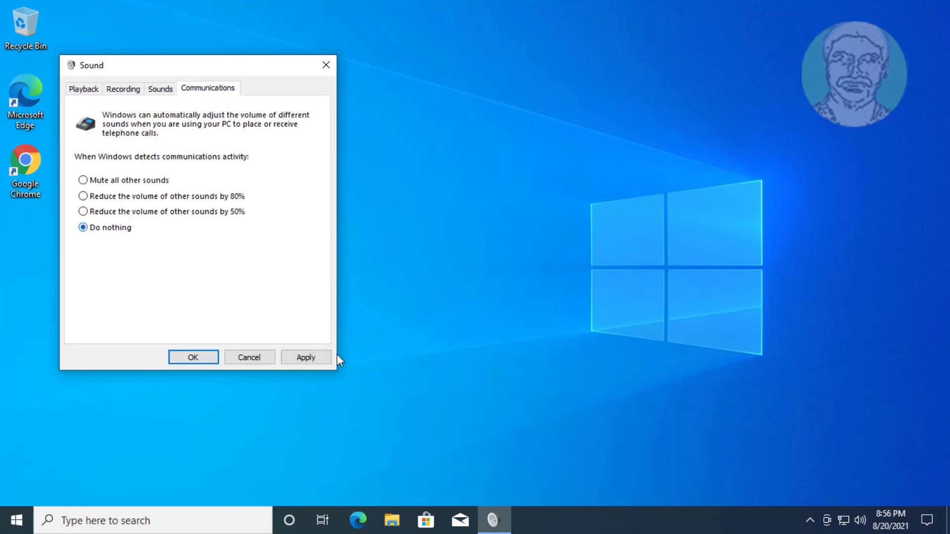
left_click(324, 361)
left_click(193, 358)
Step: Search 'device manager' and open Device Manager from the results
type("d")
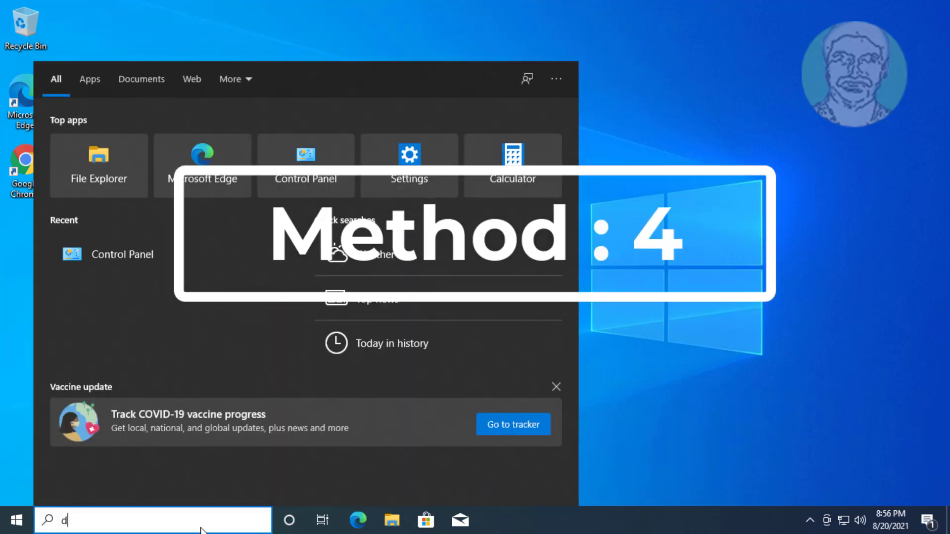
type("evice manager")
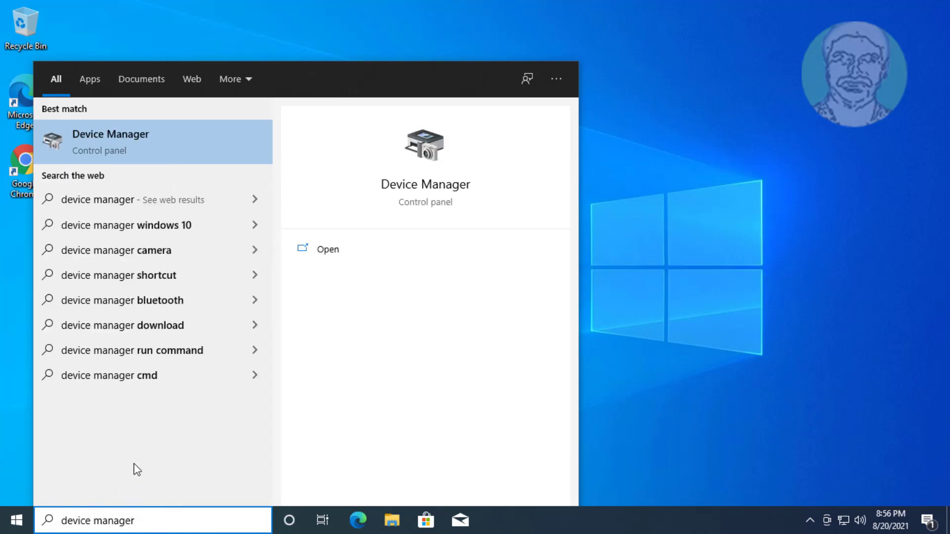
left_click(136, 137)
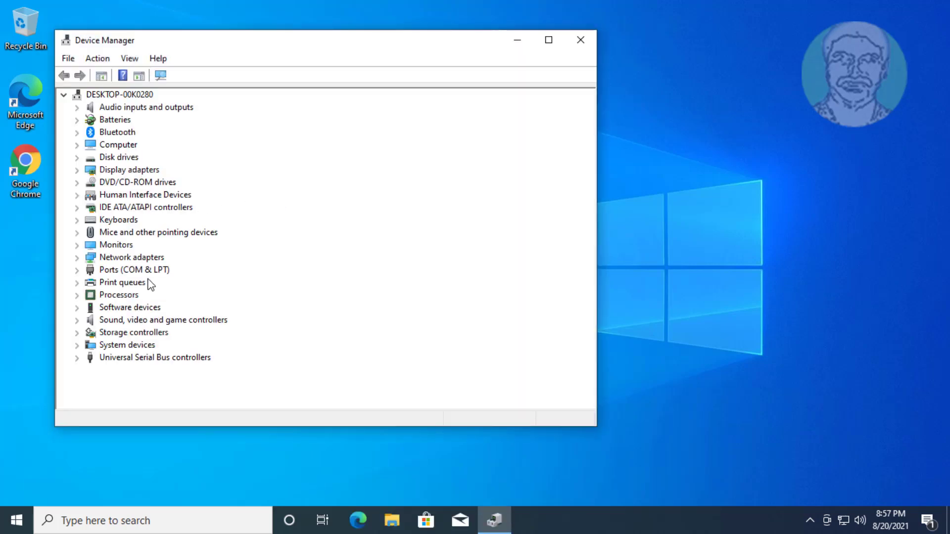
Step: Search automatically for a newer High Definition Audio Device driver under Sound, video and game controllers
left_click(153, 321)
left_click(77, 320)
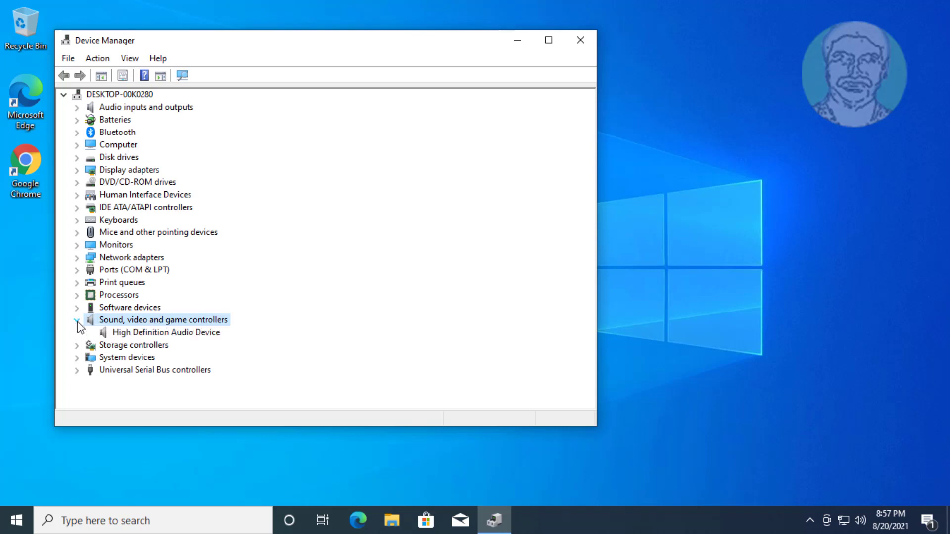
left_click(186, 334)
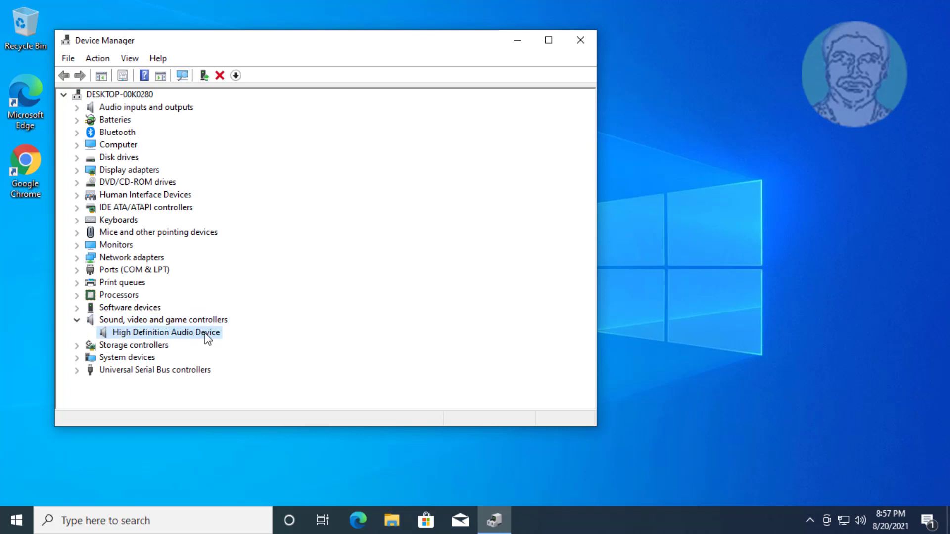
right_click(206, 335)
left_click(274, 344)
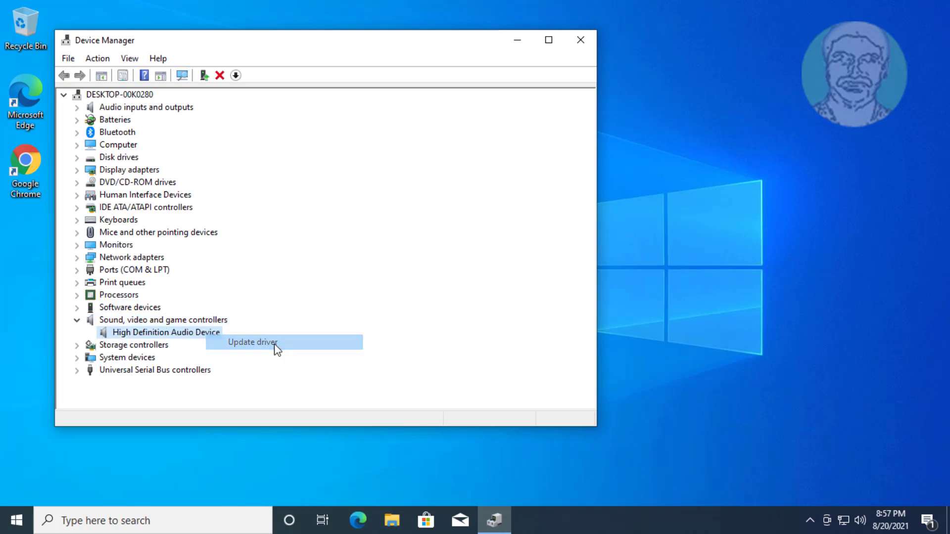
left_click(281, 205)
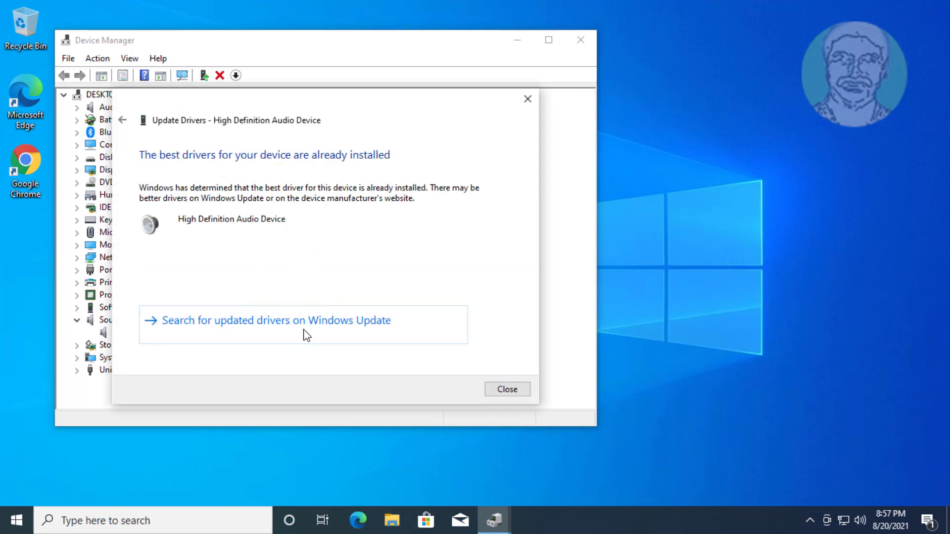
Step: Check Windows Update for updated drivers, then return to Device Manager
left_click(280, 320)
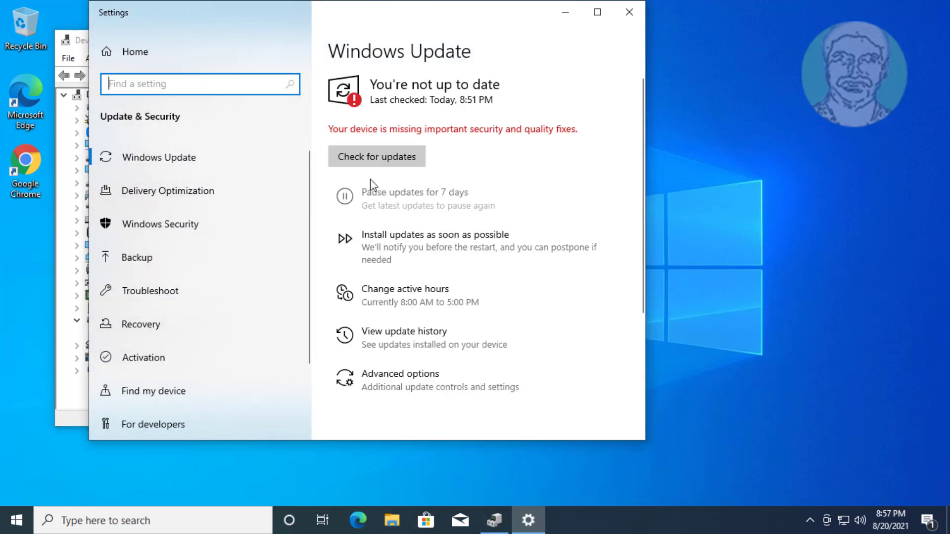
left_click(381, 159)
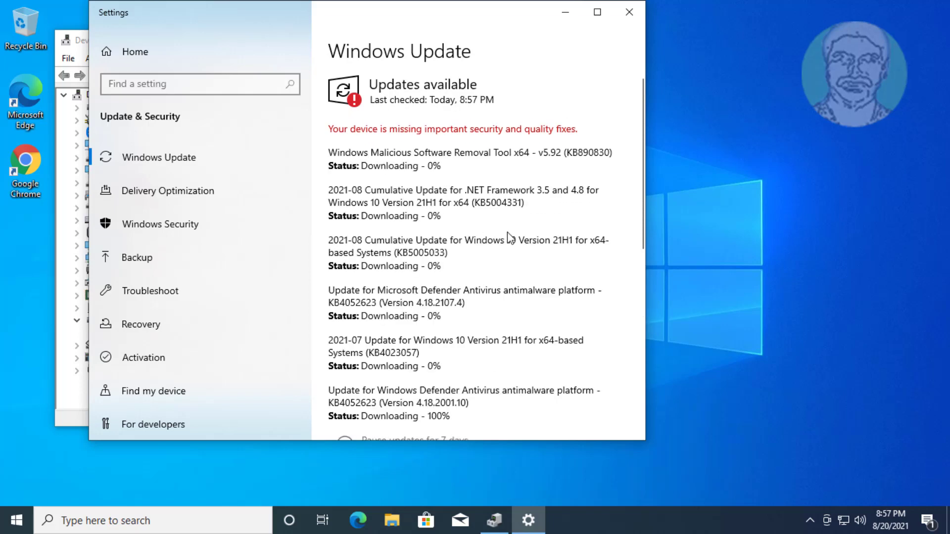
left_click(628, 10)
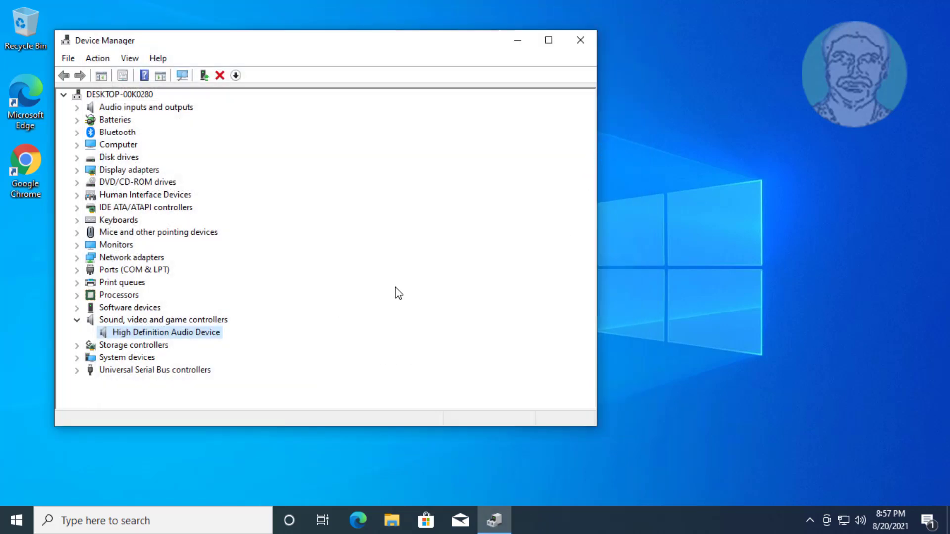
Step: Reinstall the High Definition Audio Device driver chosen from the compatible drivers list, accepting the warning
right_click(202, 339)
left_click(244, 346)
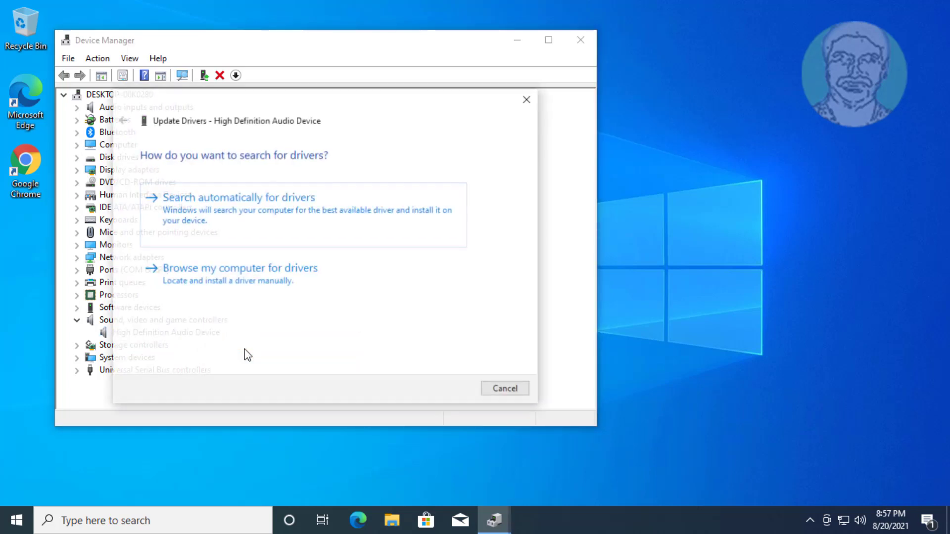
left_click(278, 294)
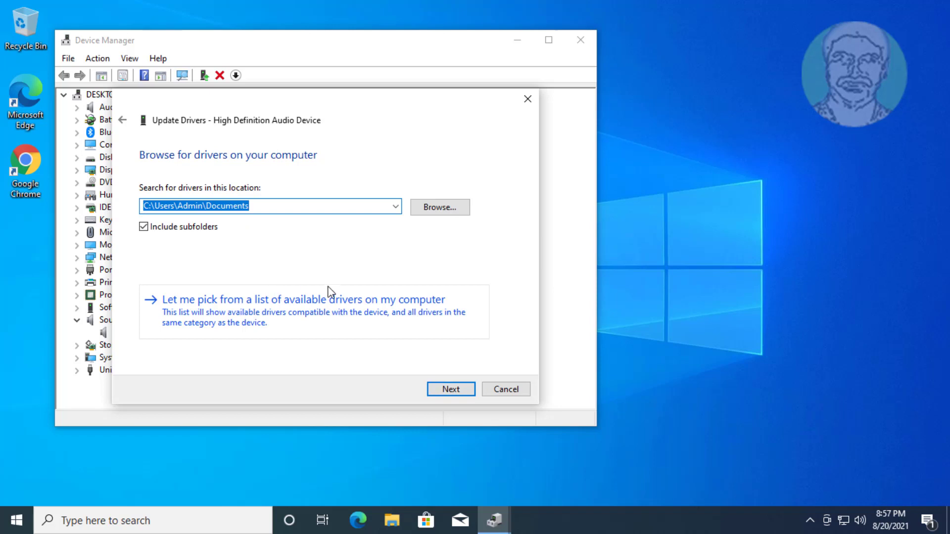
left_click(276, 303)
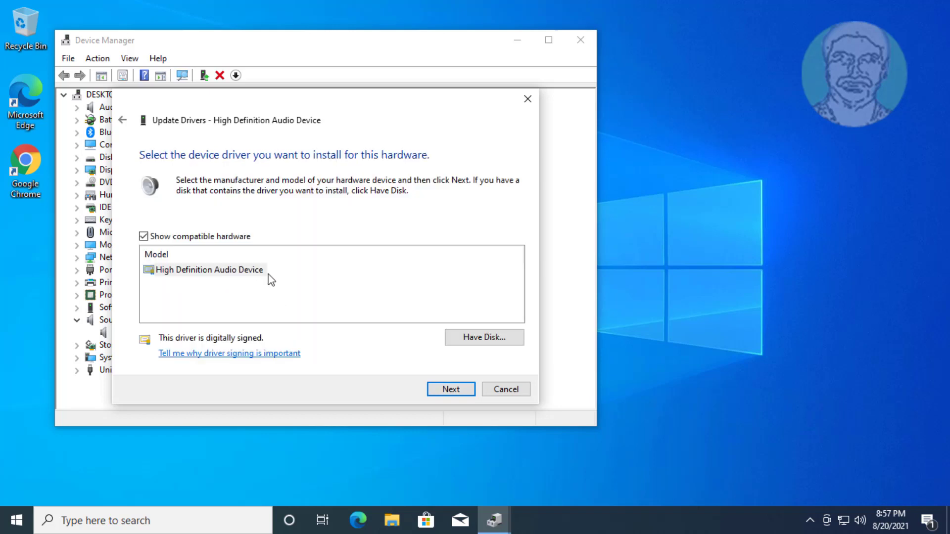
left_click(227, 275)
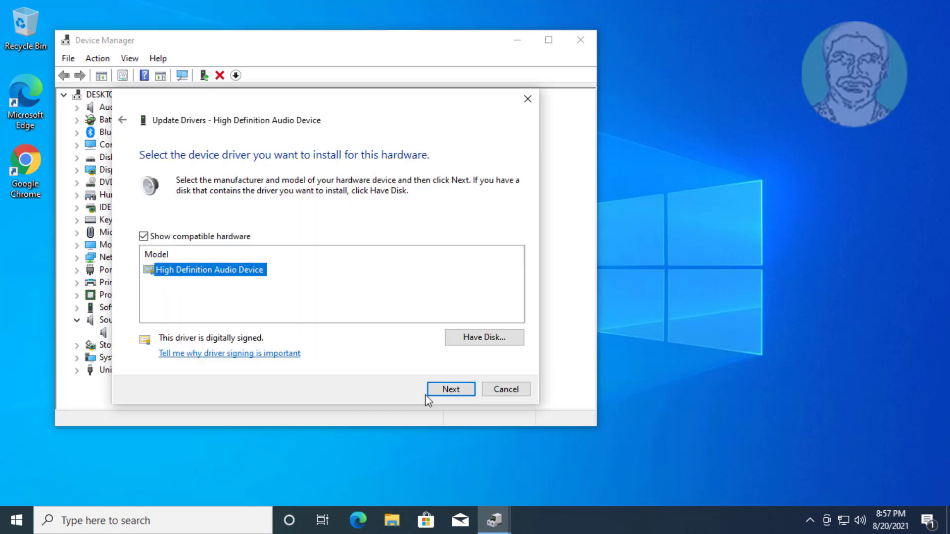
left_click(451, 390)
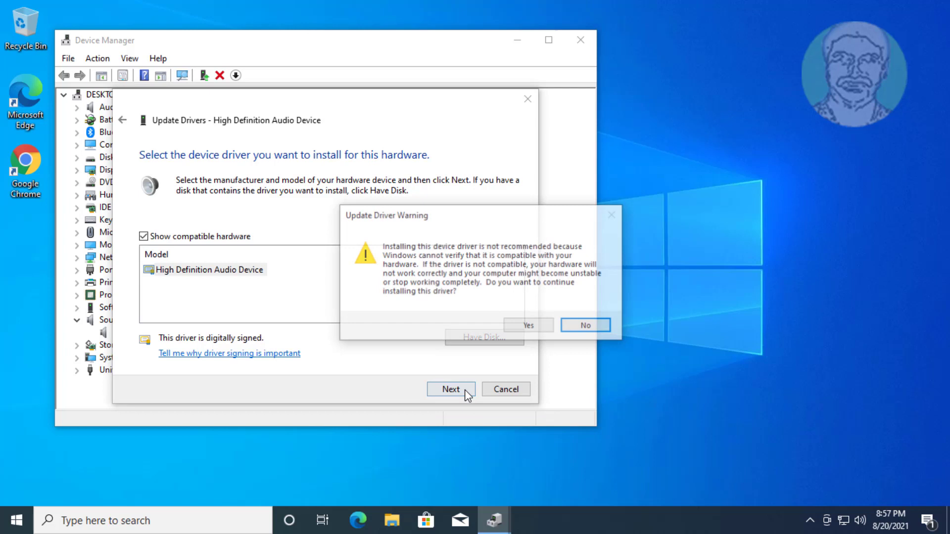
left_click(528, 326)
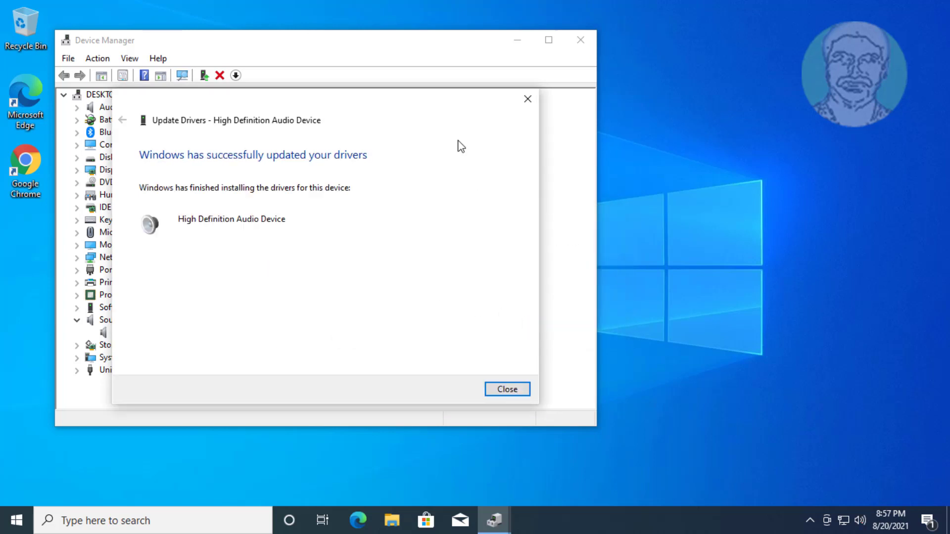
left_click(522, 388)
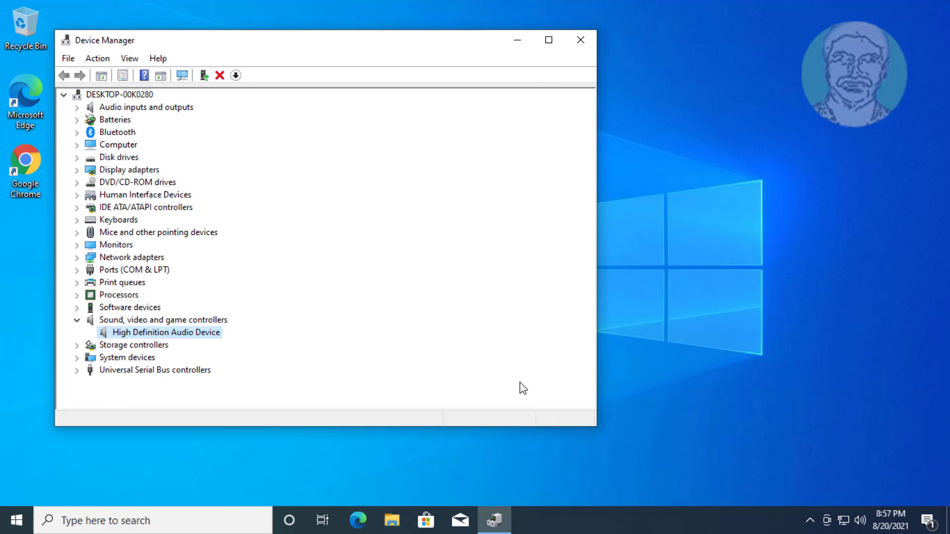
Step: Uninstall the High Definition Audio Device, confirm, and close Device Manager
right_click(218, 338)
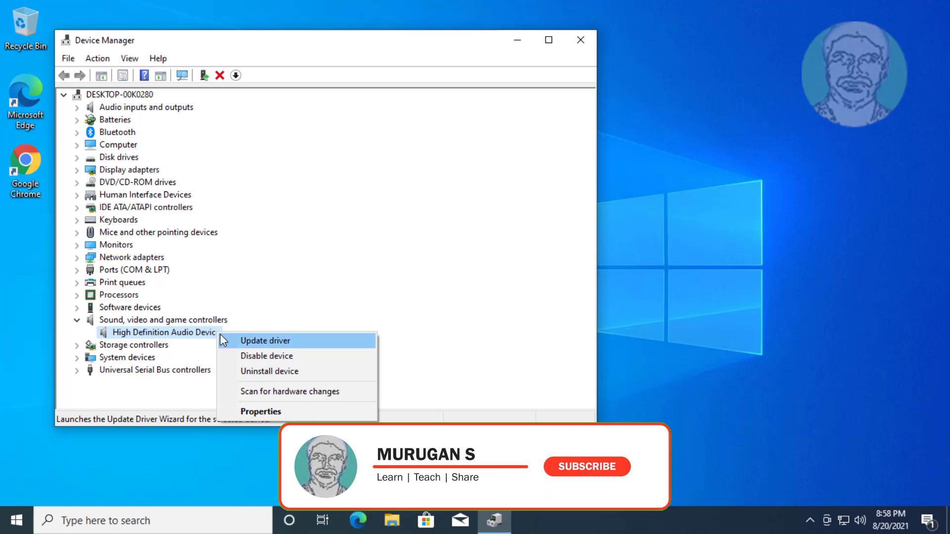
left_click(257, 372)
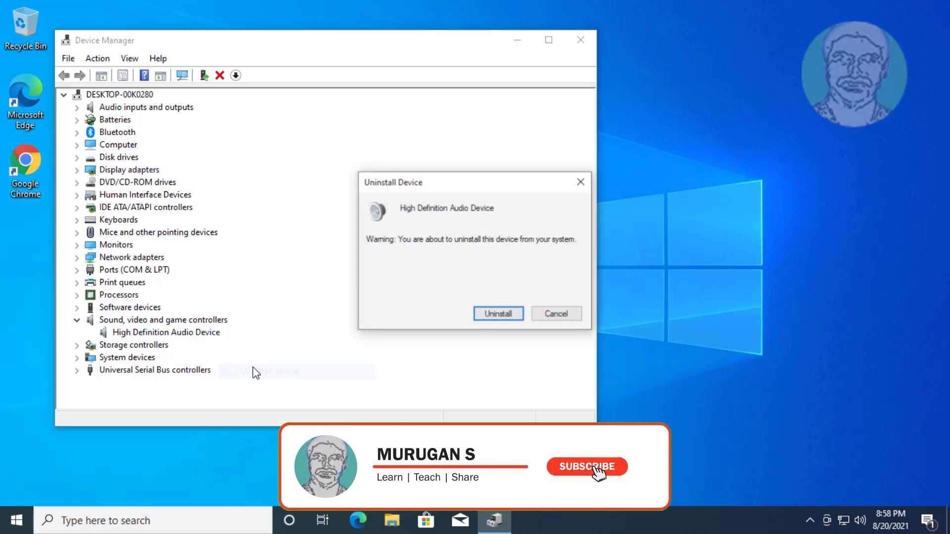
left_click(498, 314)
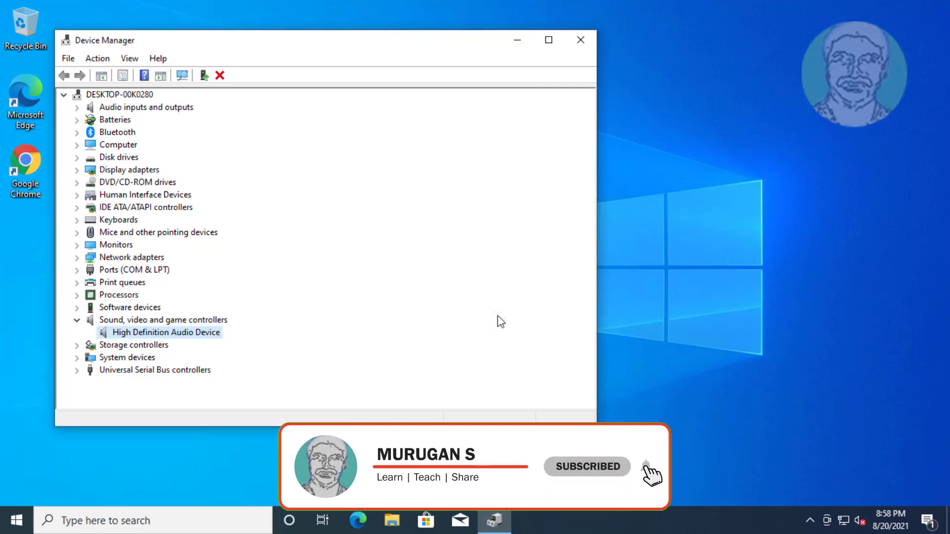
left_click(581, 41)
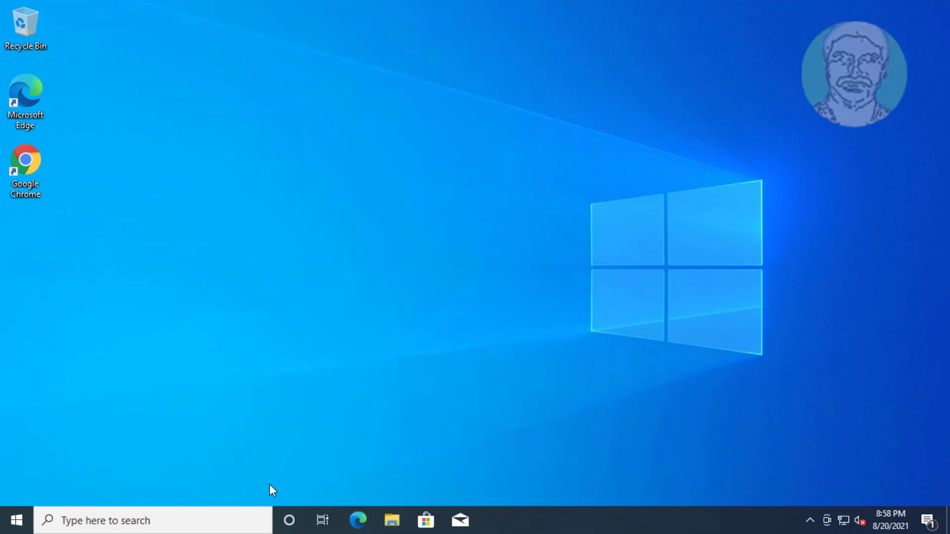
Step: Restart the computer from the Start menu's power options
left_click(16, 520)
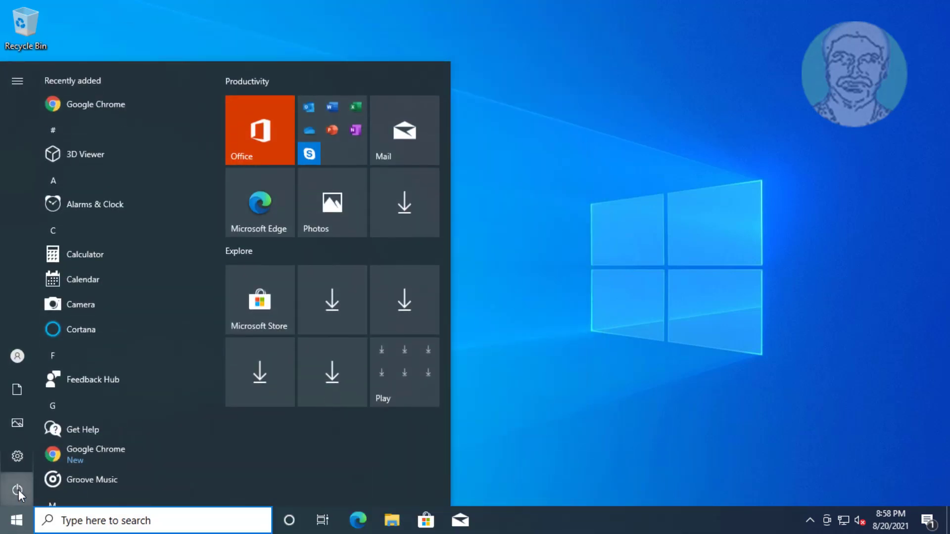
left_click(19, 492)
left_click(56, 454)
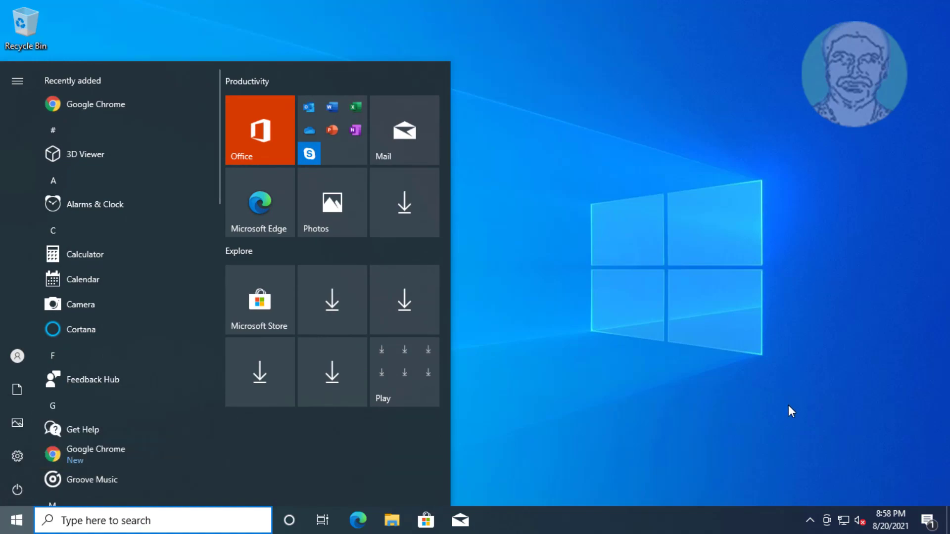